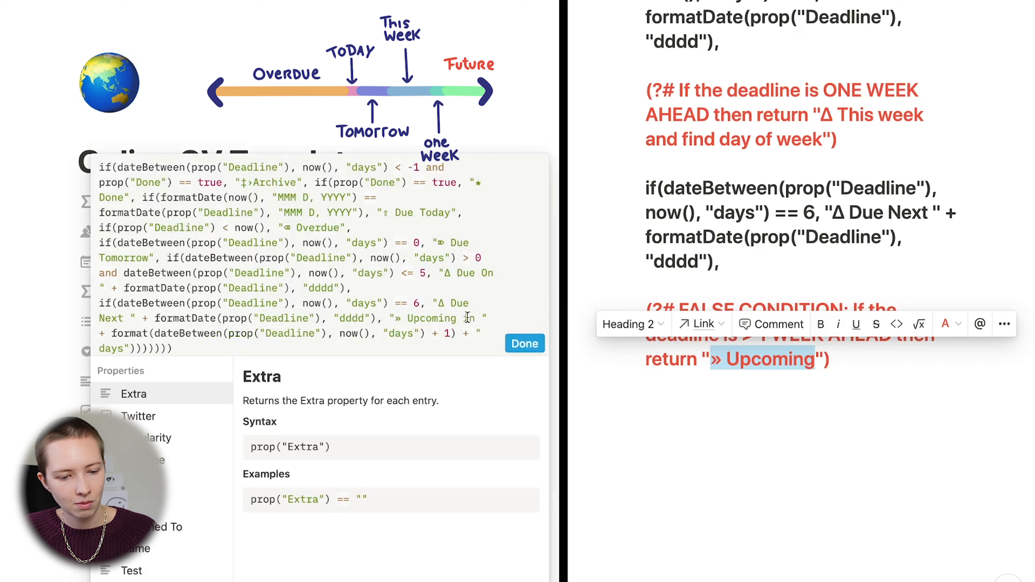
Close the formula editor and set the Online CV Template's deadline to Mar 18, 2021
{"action": "left_click", "coordinate": [518, 345]}
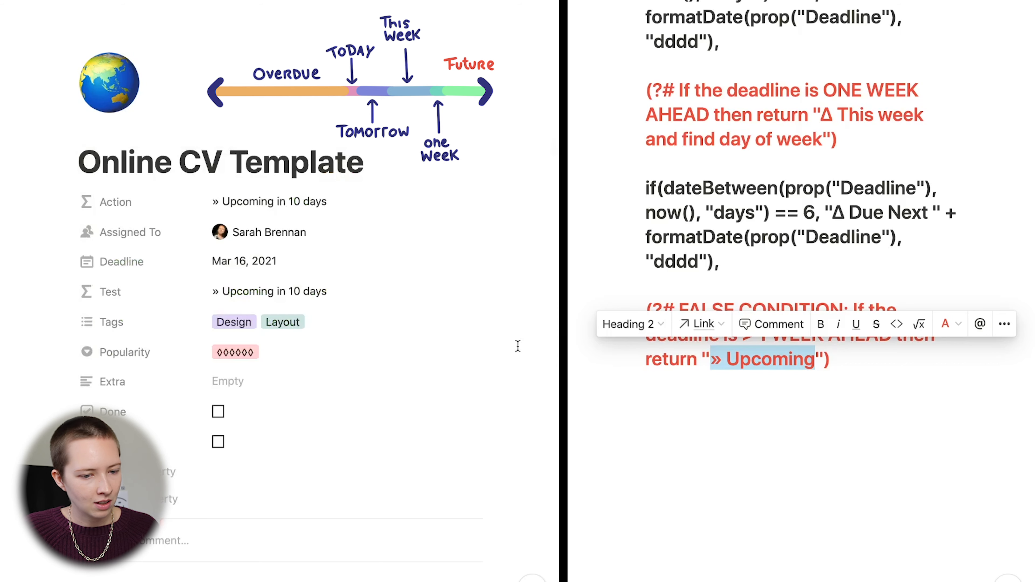
{"action": "left_click", "coordinate": [247, 261]}
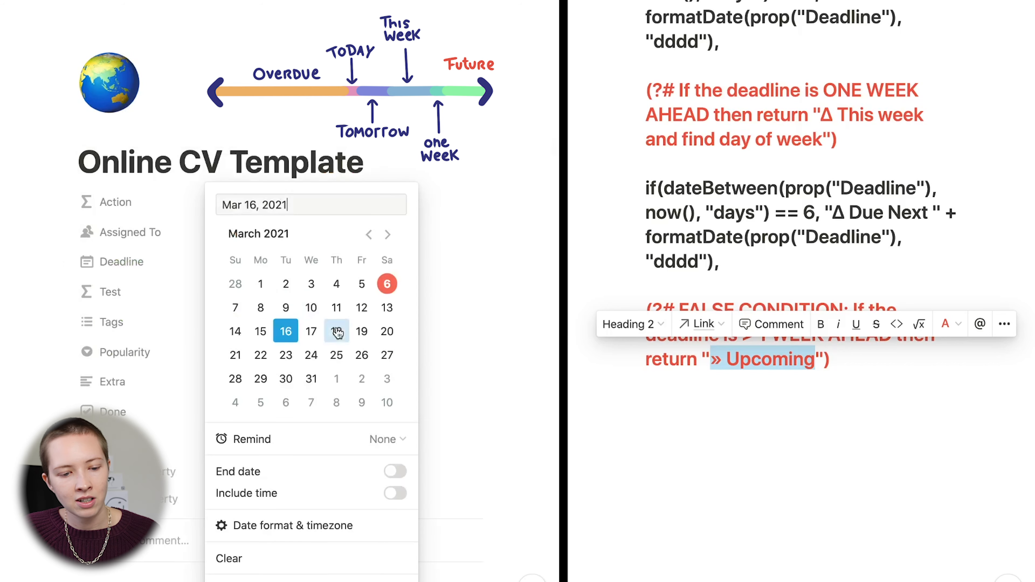
{"action": "left_click", "coordinate": [242, 337]}
{"action": "left_click", "coordinate": [261, 332]}
{"action": "left_click", "coordinate": [311, 333]}
{"action": "left_click", "coordinate": [337, 333]}
{"action": "left_click", "coordinate": [139, 301]}
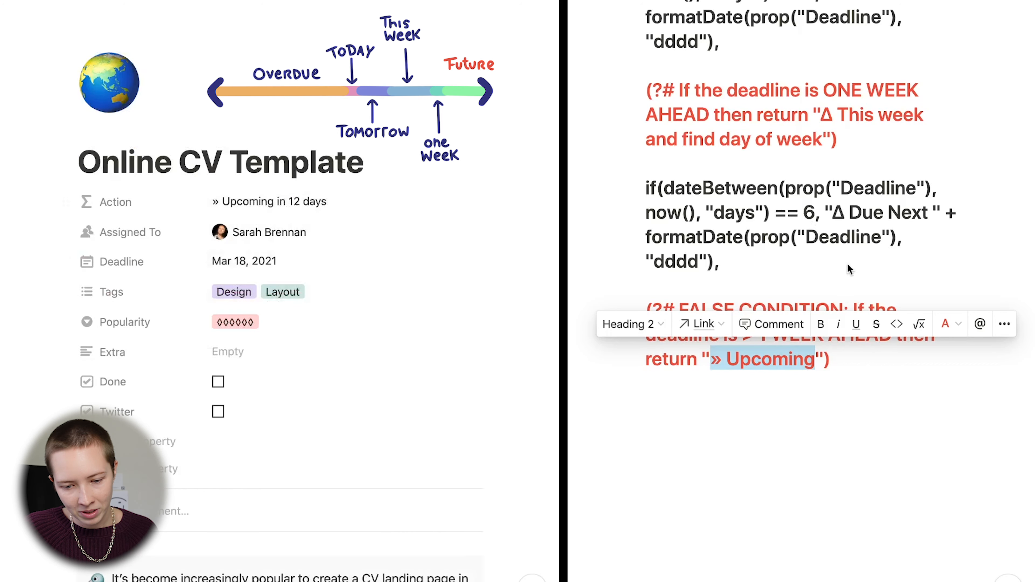
Copy the final "» Upcoming in " expression, including its day count, from the Action formula into the notes directly below the FALSE CONDITION explanation
{"action": "left_click", "coordinate": [802, 452]}
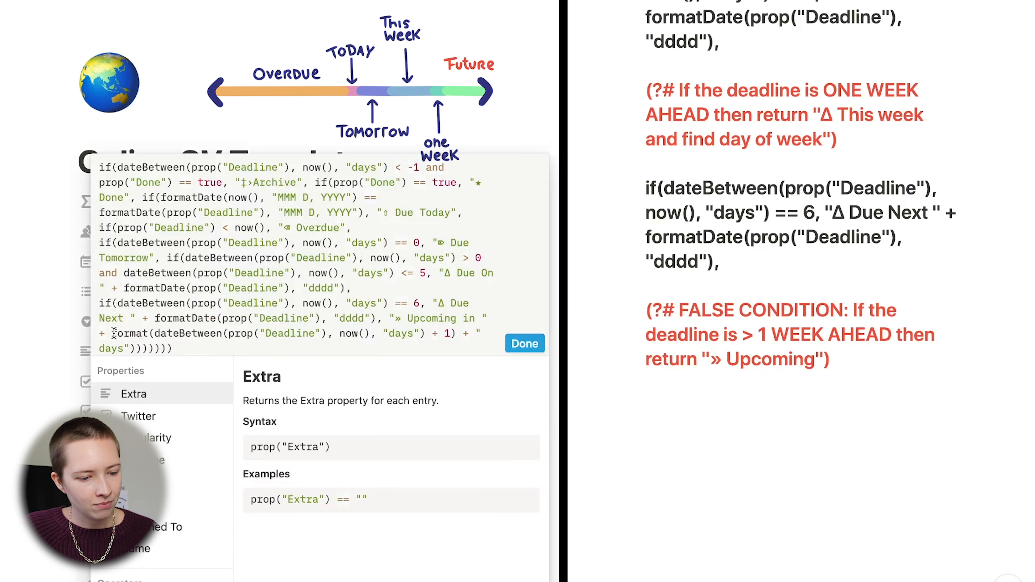
{"action": "left_click_drag", "start_coordinate": [389, 317], "coordinate": [132, 349]}
{"action": "key", "text": "ctrl+c"}
{"action": "left_click", "coordinate": [763, 412]}
{"action": "key", "text": "ctrl+v"}
{"action": "left_click", "coordinate": [695, 396]}
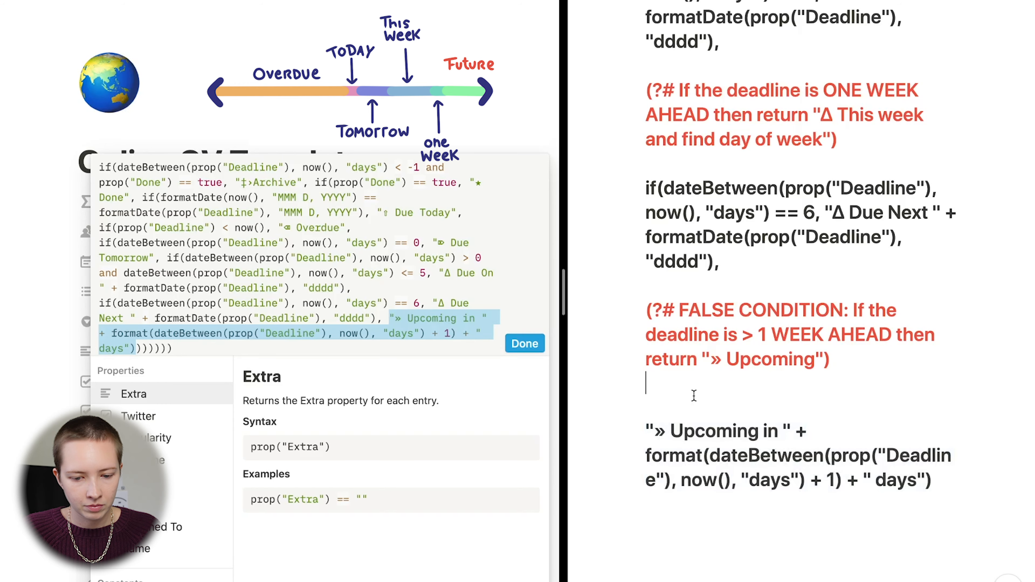
{"action": "key", "text": "BackSpace"}
{"action": "scroll", "coordinate": [917, 454], "scroll_direction": "down", "scroll_amount": 3}
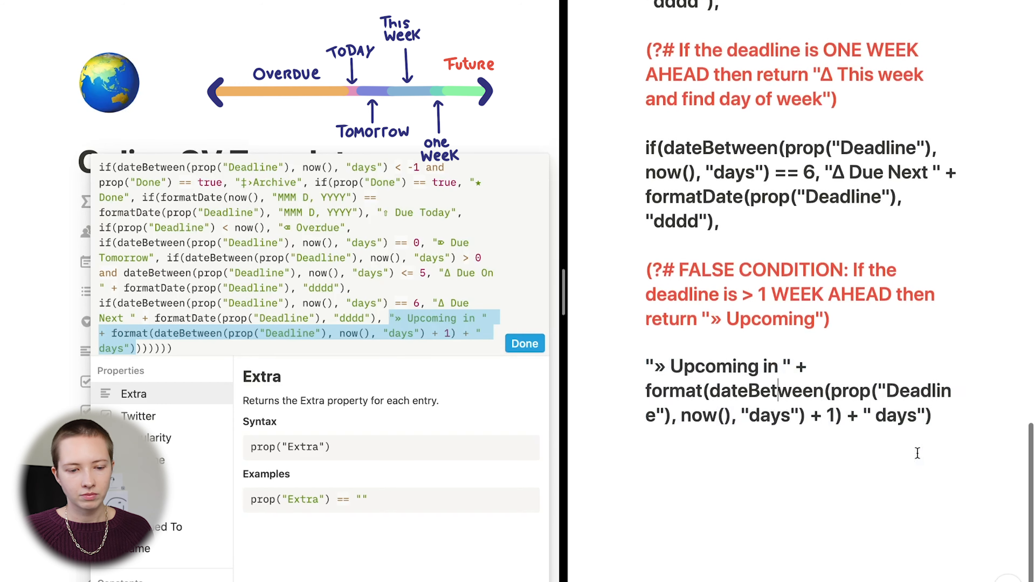
{"action": "scroll", "coordinate": [716, 292], "scroll_direction": "up", "scroll_amount": 1}
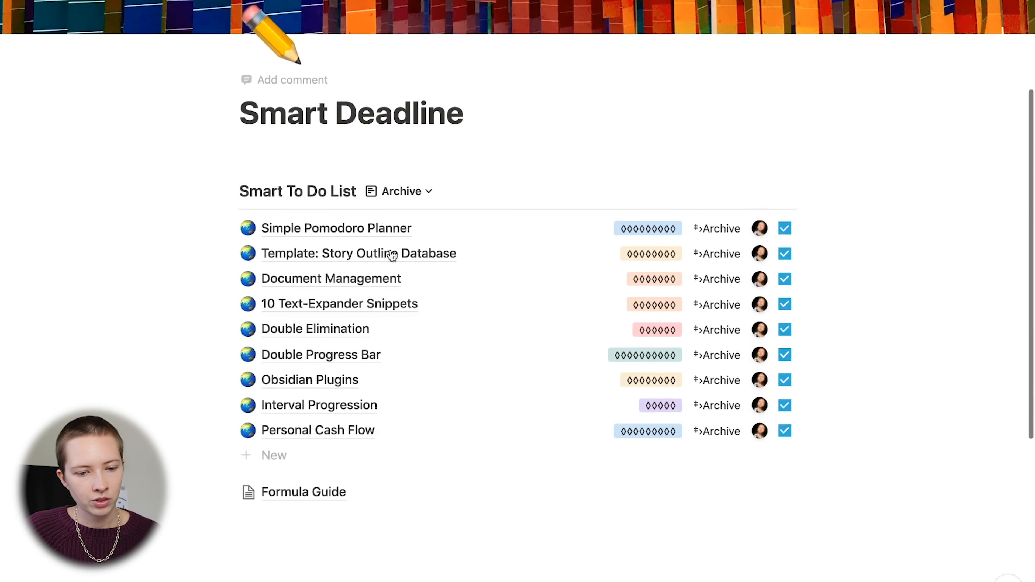
Switch the Smart To Do List to the Master view and mark the Super (Written) task as done
{"action": "left_click", "coordinate": [401, 191]}
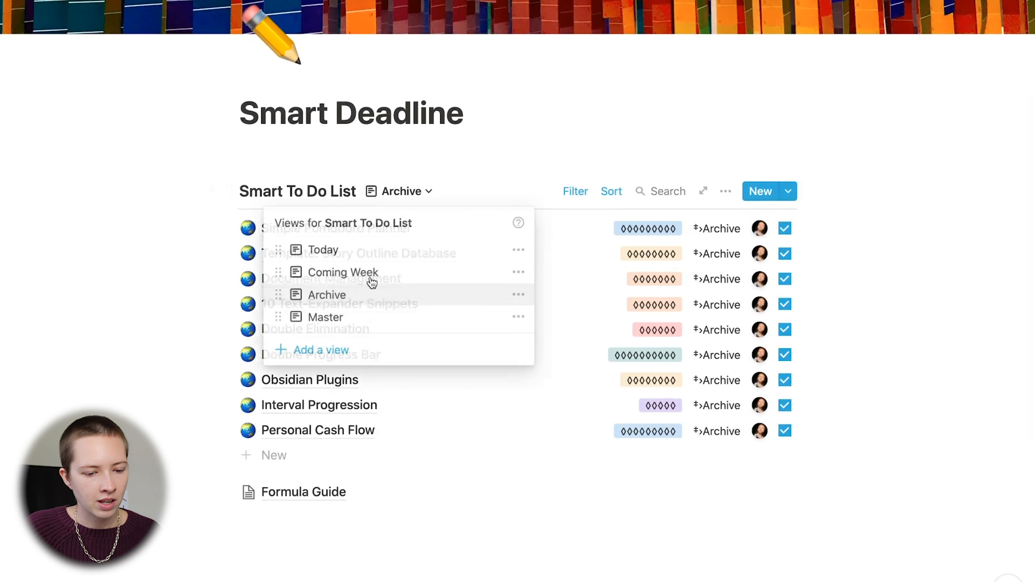
{"action": "left_click", "coordinate": [339, 320]}
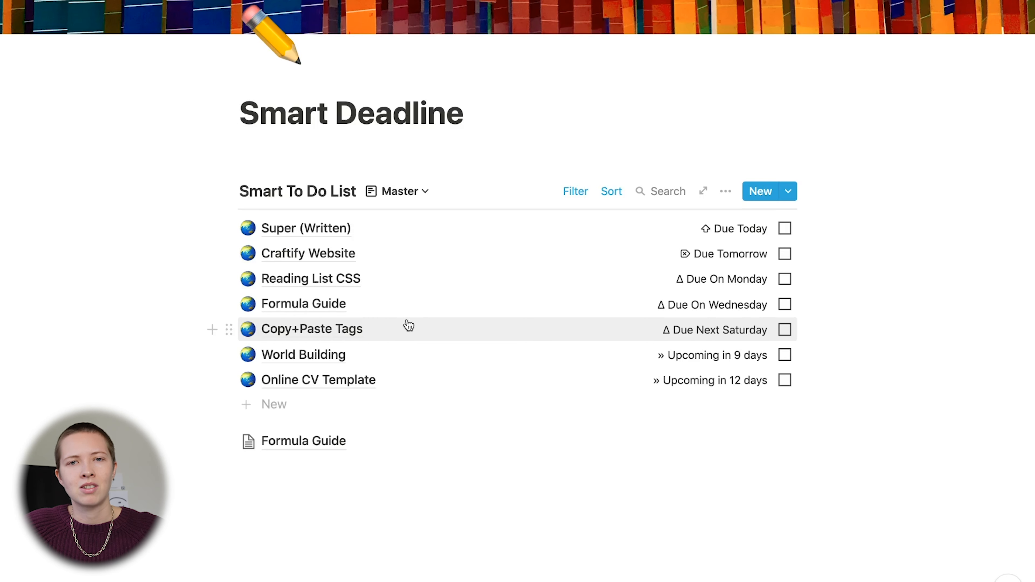
{"action": "scroll", "coordinate": [349, 324], "scroll_direction": "down", "scroll_amount": 4}
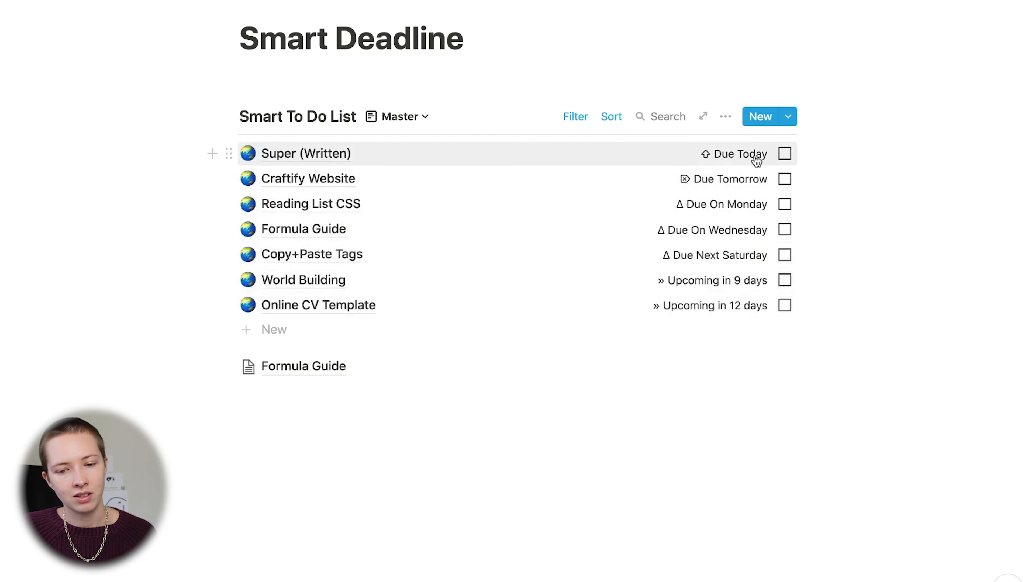
{"action": "left_click", "coordinate": [784, 155]}
{"action": "left_click", "coordinate": [784, 155]}
{"action": "left_click", "coordinate": [785, 156]}
{"action": "left_click", "coordinate": [785, 155]}
{"action": "left_click", "coordinate": [785, 155]}
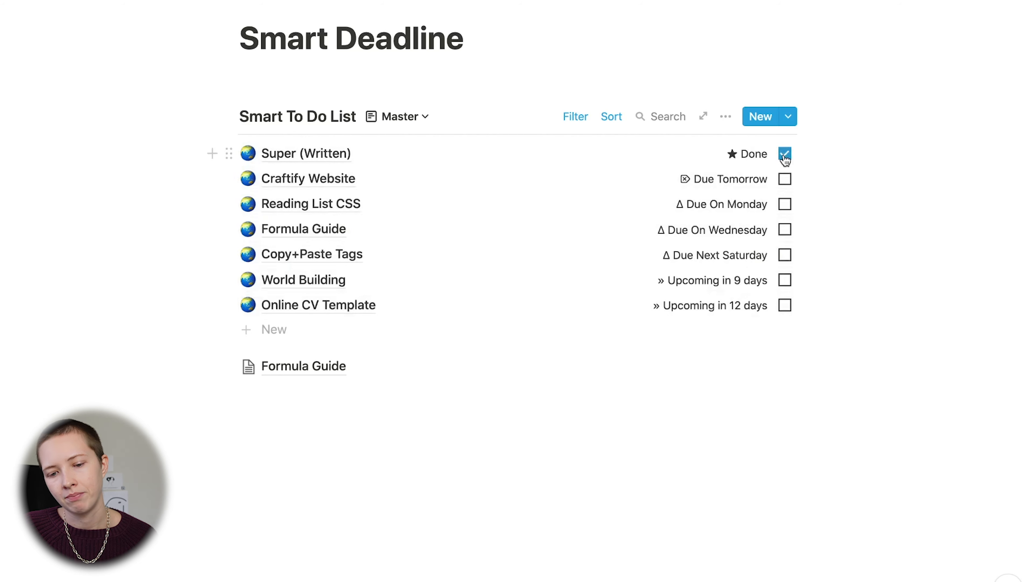
{"action": "left_click", "coordinate": [784, 155]}
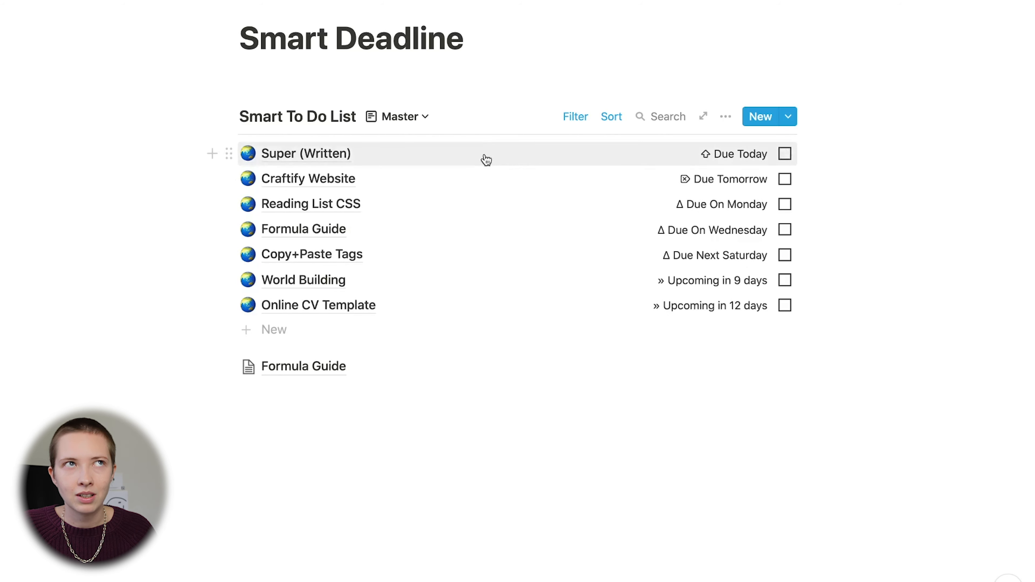
{"action": "left_click", "coordinate": [784, 154]}
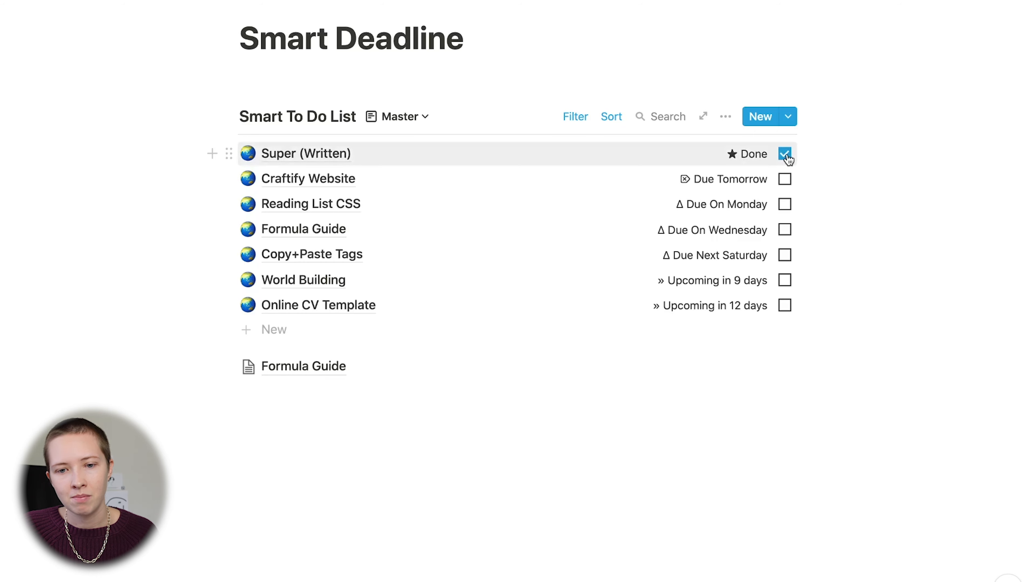
Show the Archive view of the Smart To Do List and examine its filter
{"action": "left_click", "coordinate": [403, 117]}
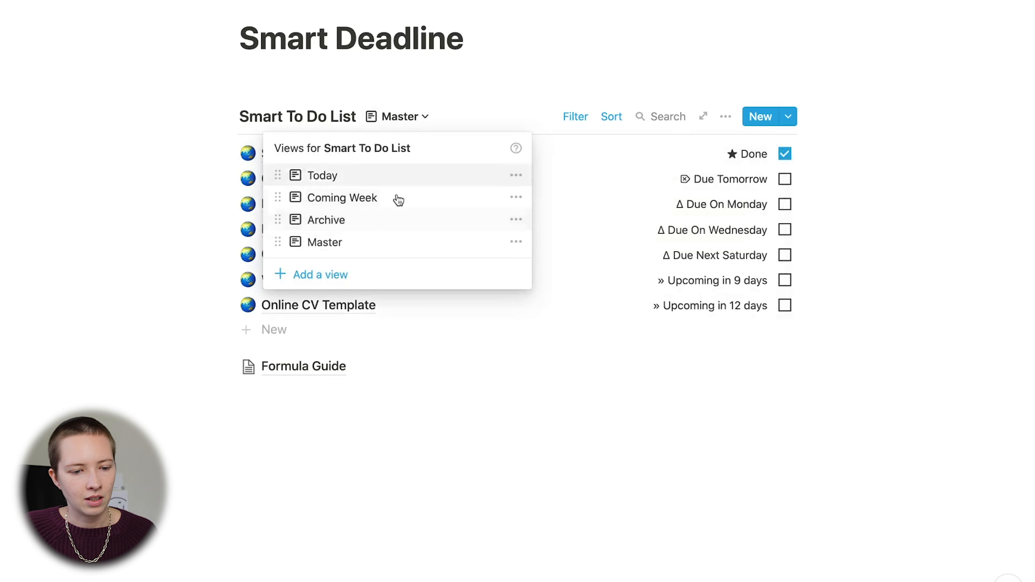
{"action": "left_click", "coordinate": [382, 229]}
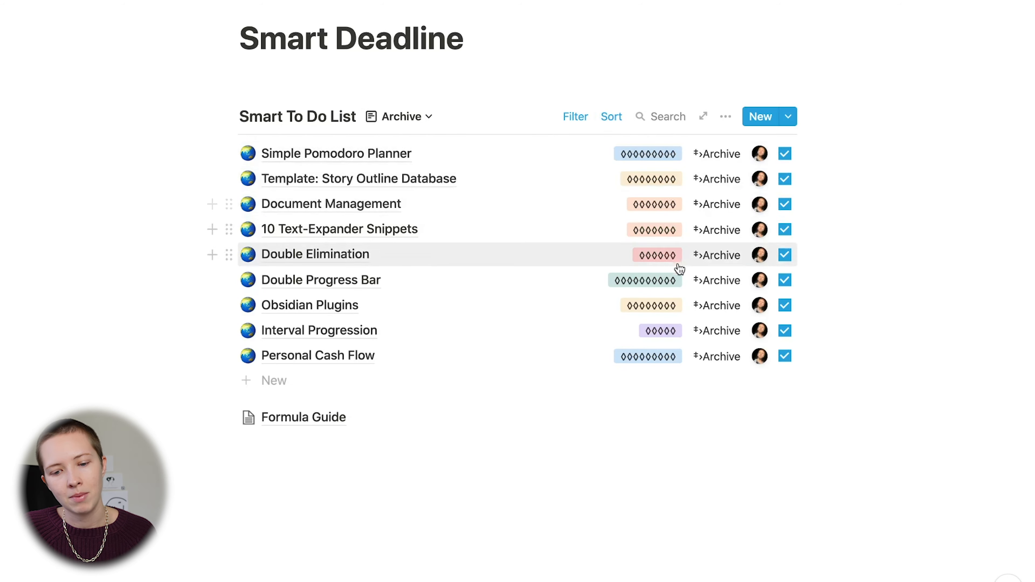
{"action": "left_click", "coordinate": [575, 117]}
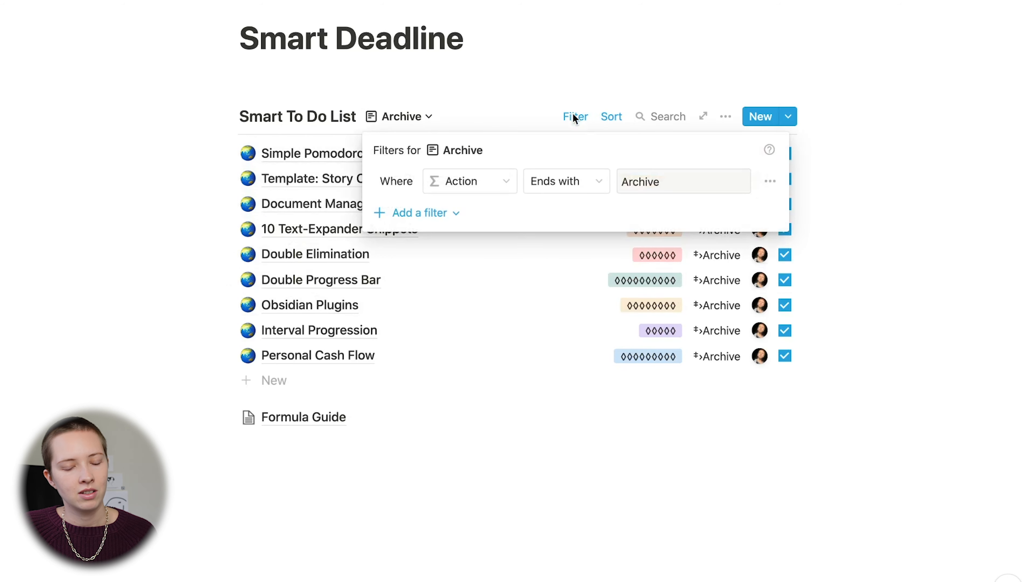
{"action": "left_click", "coordinate": [545, 273]}
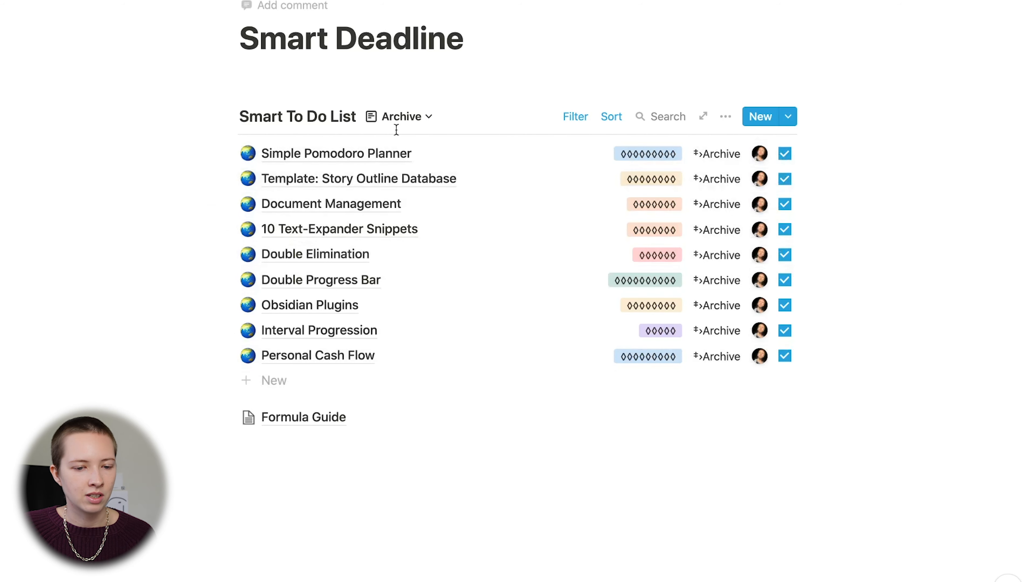
Show the Coming Week view of the Smart To Do List and examine its deadline filters
{"action": "left_click", "coordinate": [400, 117]}
{"action": "left_click", "coordinate": [346, 204]}
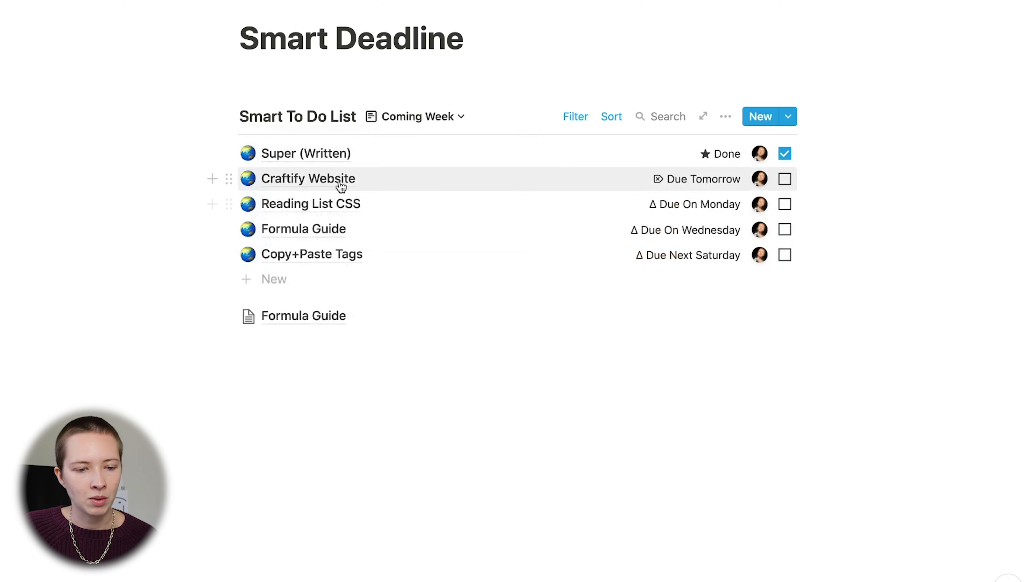
{"action": "scroll", "coordinate": [342, 188], "scroll_direction": "down", "scroll_amount": 1}
{"action": "left_click", "coordinate": [570, 111]}
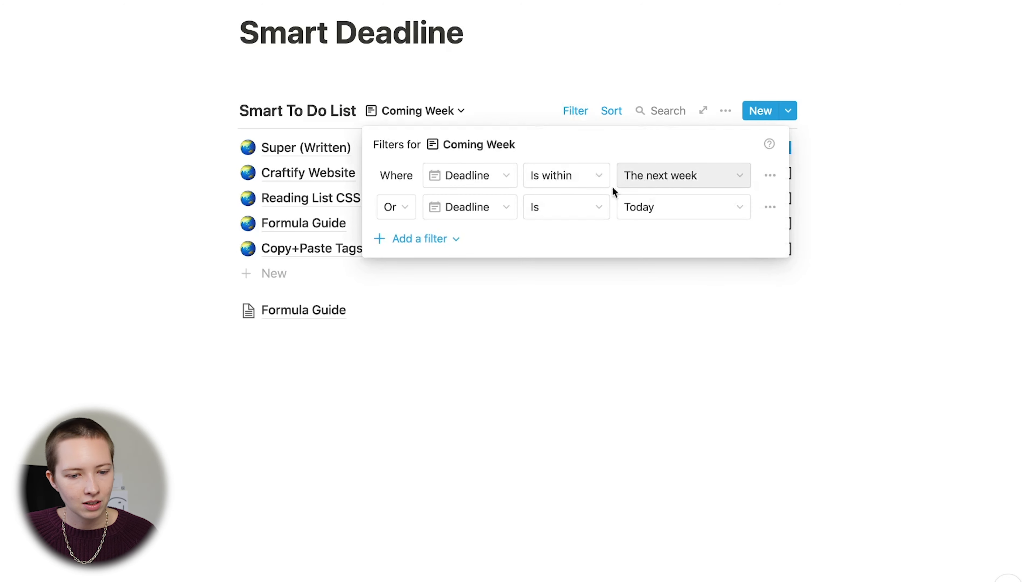
Show the Today view of the Smart To Do List and return to the Master view
{"action": "left_click", "coordinate": [352, 179]}
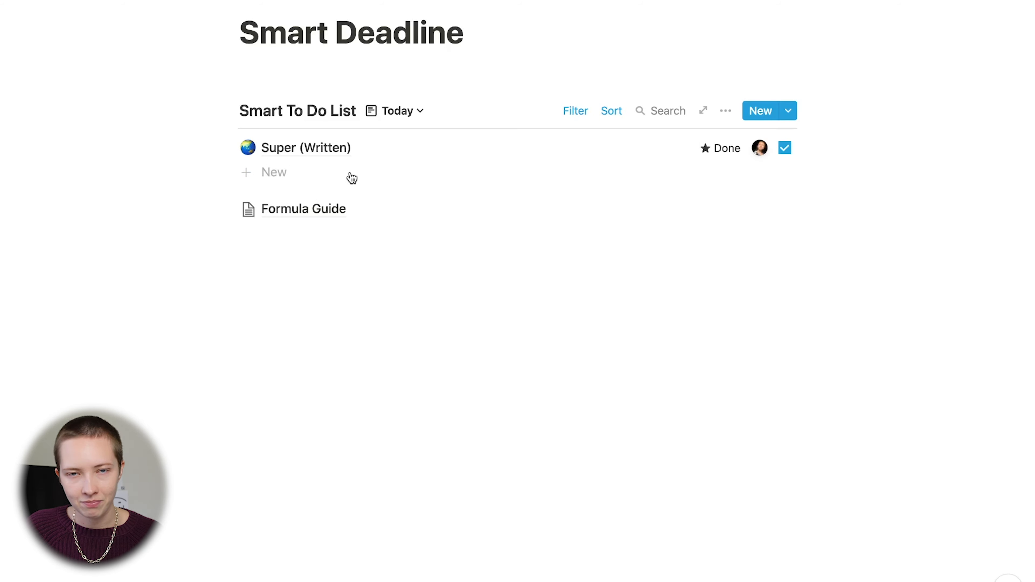
{"action": "left_click", "coordinate": [397, 111]}
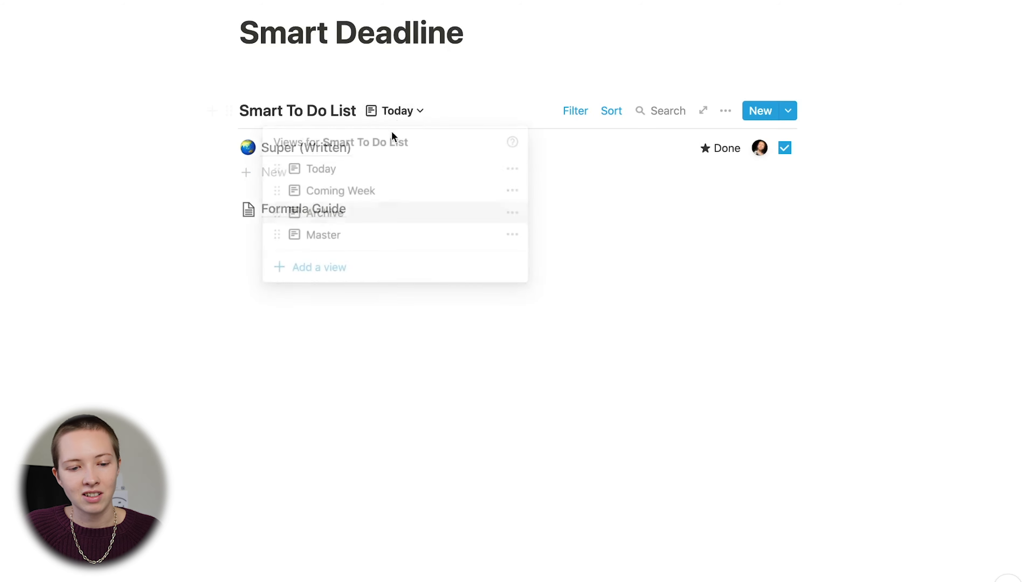
{"action": "left_click", "coordinate": [337, 238]}
{"action": "scroll", "coordinate": [175, 208], "scroll_direction": "up", "scroll_amount": 5}
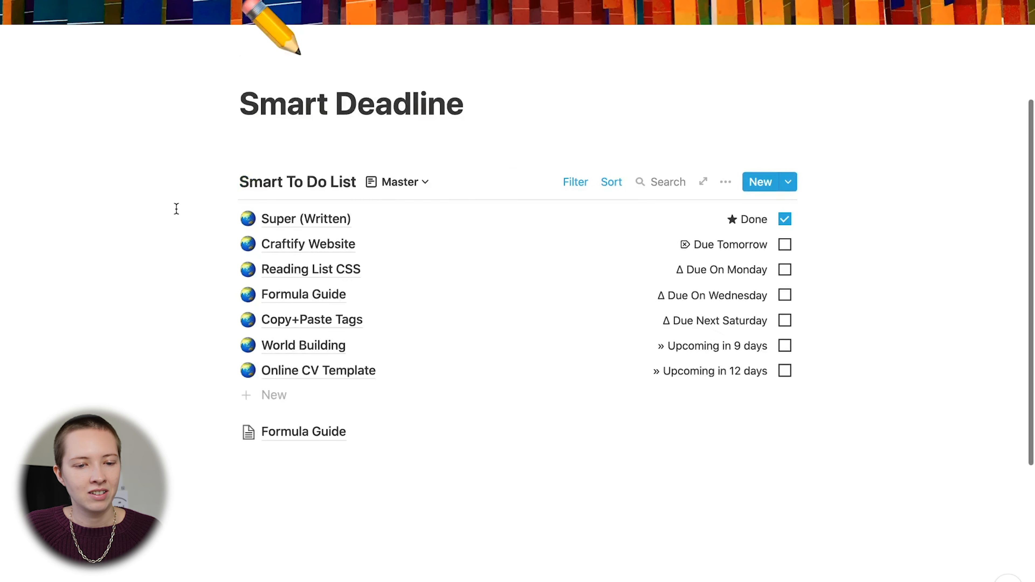
{"action": "scroll", "coordinate": [177, 209], "scroll_direction": "down", "scroll_amount": 2}
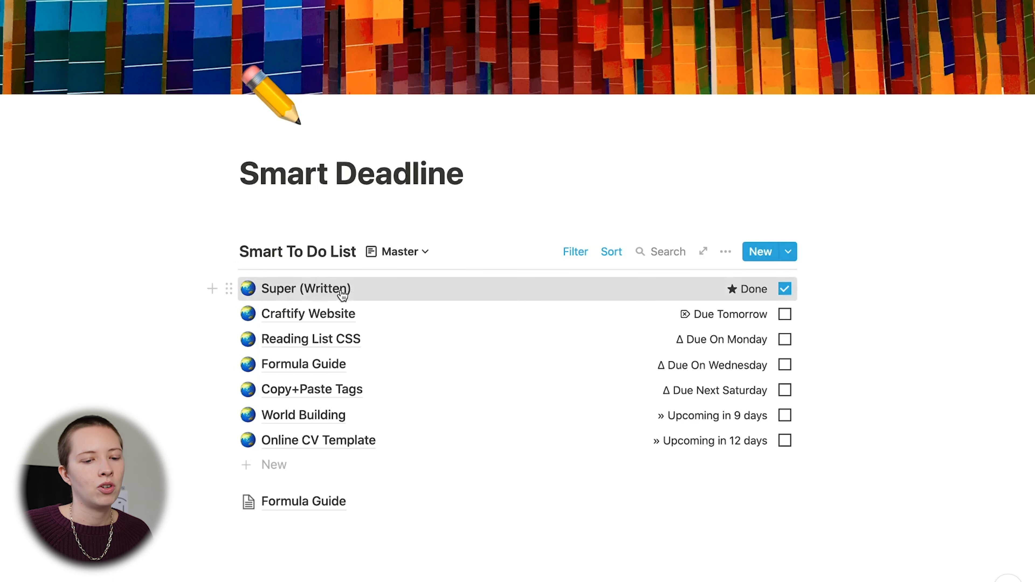
Open the Super (Written) task and add an end date of Mar 8, 2021 to its deadline
{"action": "left_click", "coordinate": [342, 295]}
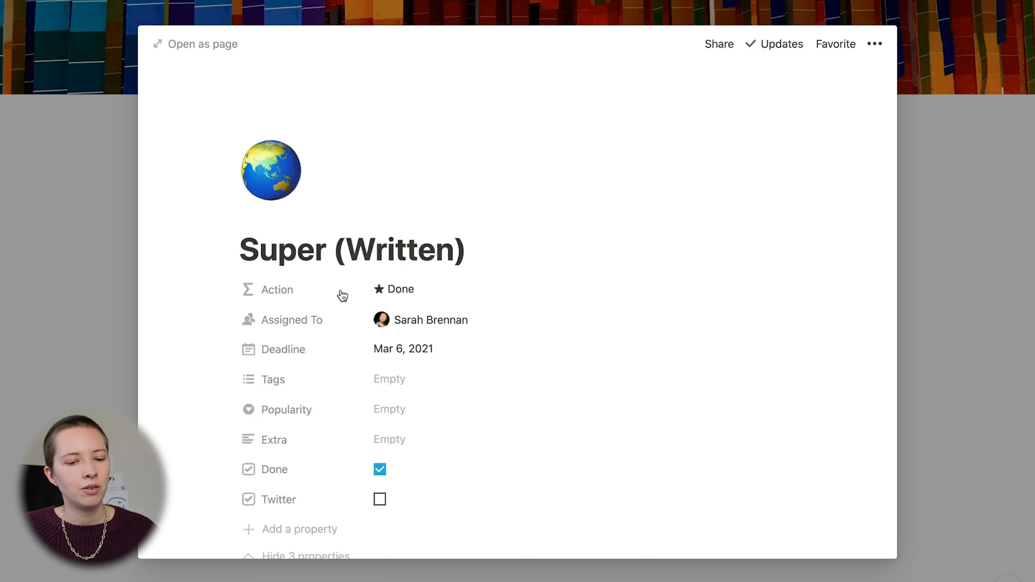
{"action": "left_click", "coordinate": [445, 352]}
{"action": "left_click", "coordinate": [557, 471]}
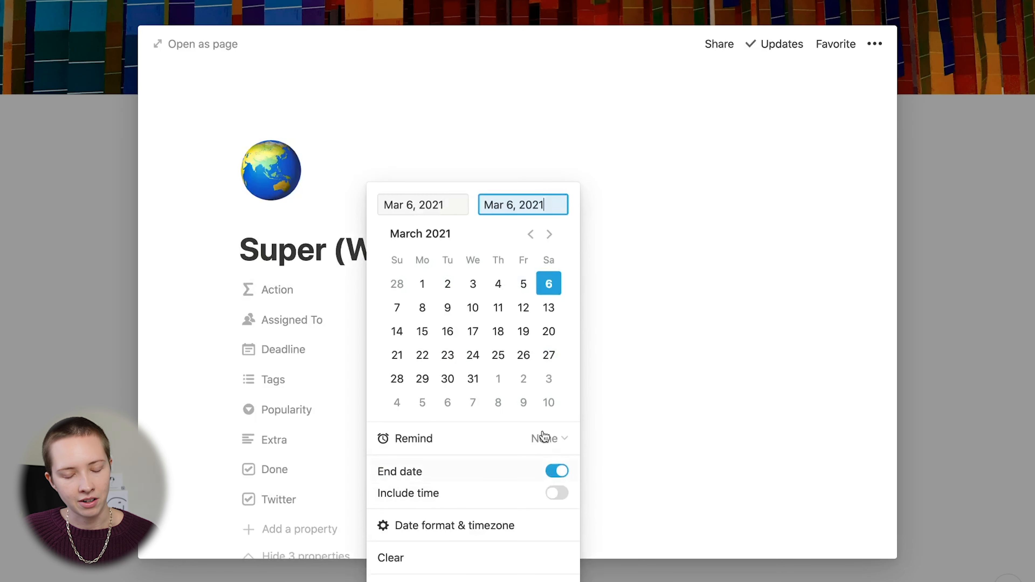
{"action": "left_click", "coordinate": [423, 311]}
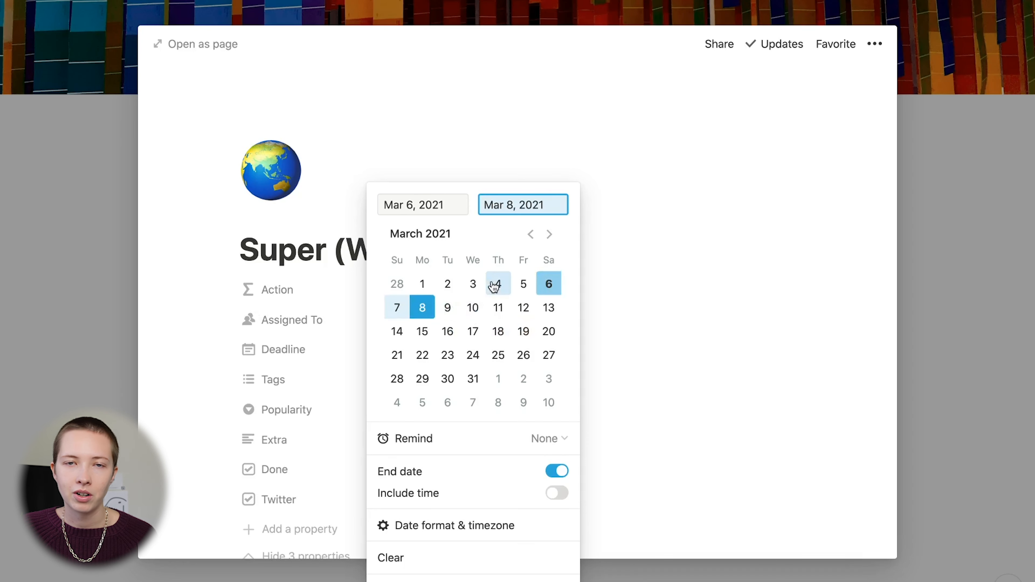
{"action": "left_click", "coordinate": [281, 291]}
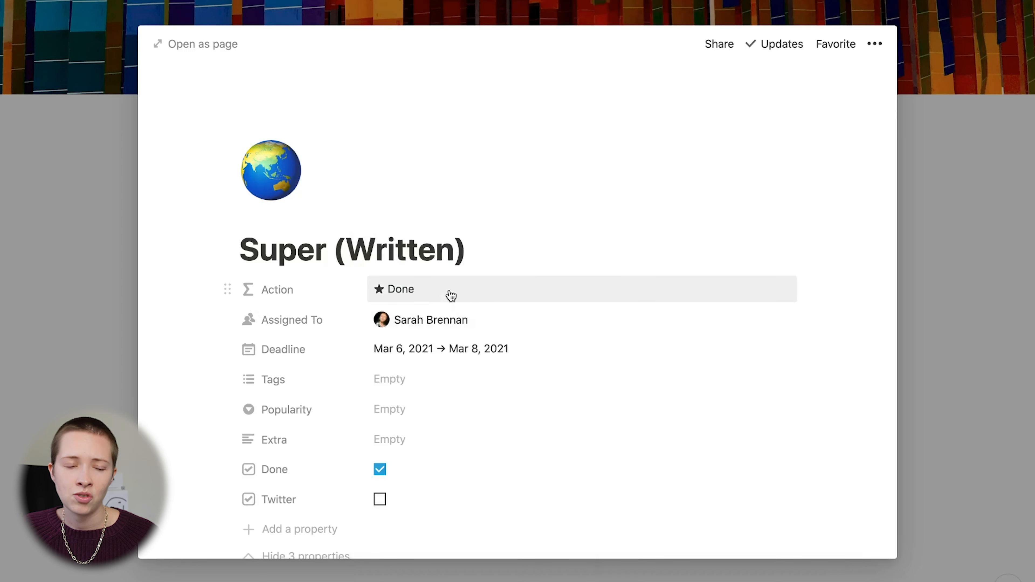
Open the Action formula of Super (Written) and search it for every occurrence of prop("Deadline")
{"action": "left_click", "coordinate": [451, 296]}
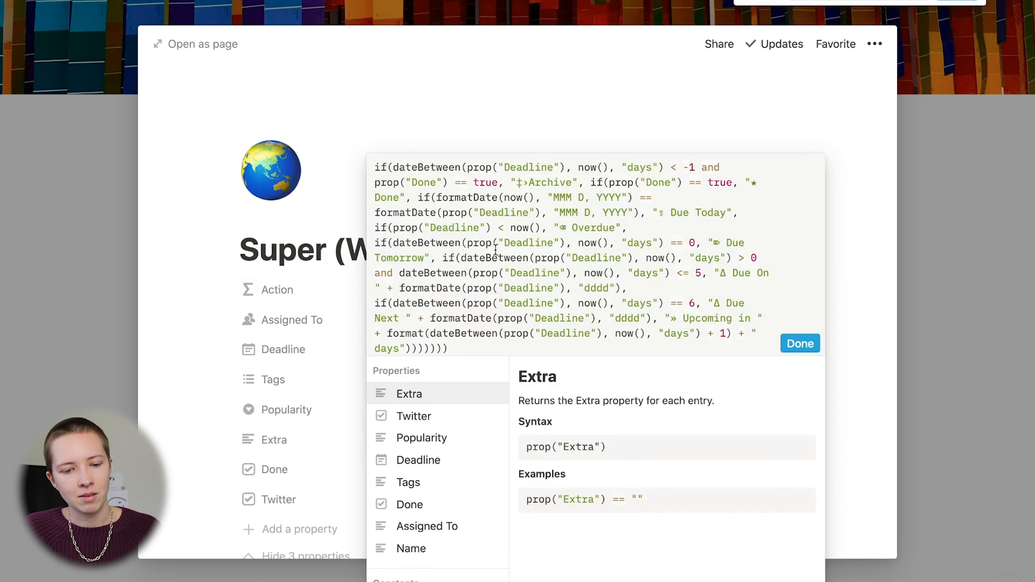
{"action": "left_click_drag", "start_coordinate": [472, 273], "coordinate": [572, 273]}
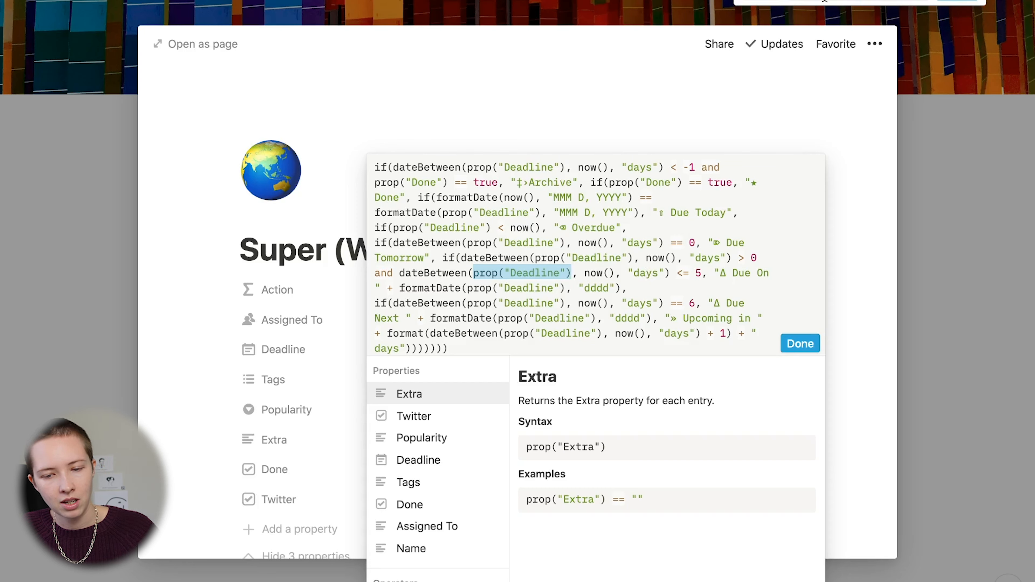
{"action": "type", "text": "prop(\"Deadline\")"}
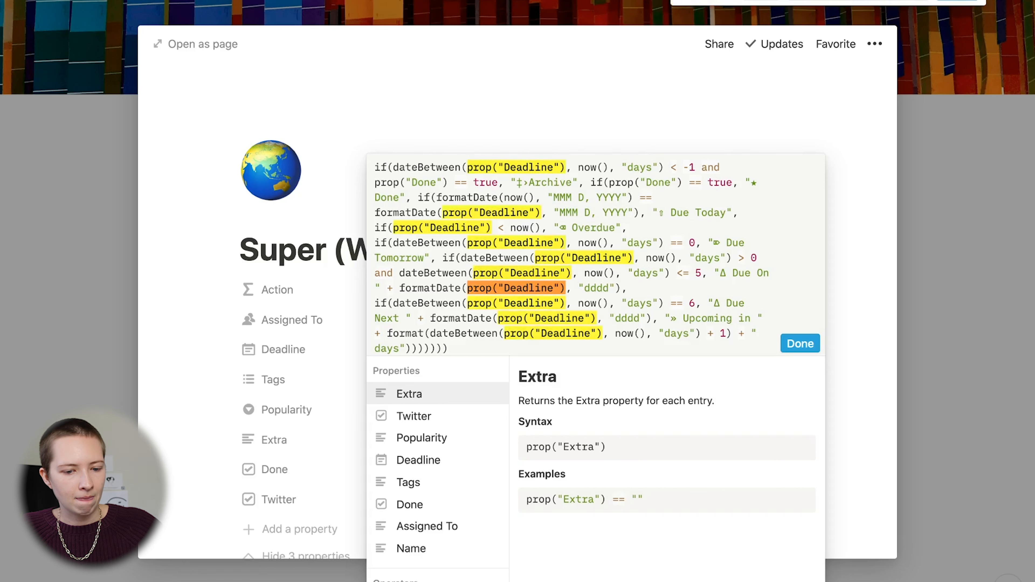
Wrap prop("Deadline") in end() in the formula's first dateBetween condition, the one for Archive
{"action": "left_click", "coordinate": [468, 170]}
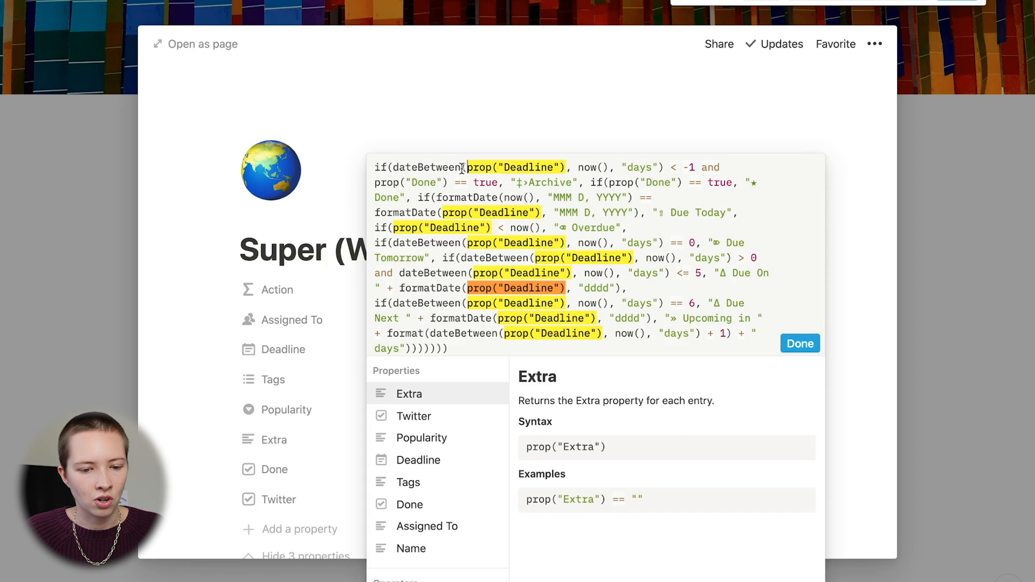
{"action": "left_click", "coordinate": [468, 171]}
{"action": "key", "text": "Right"}
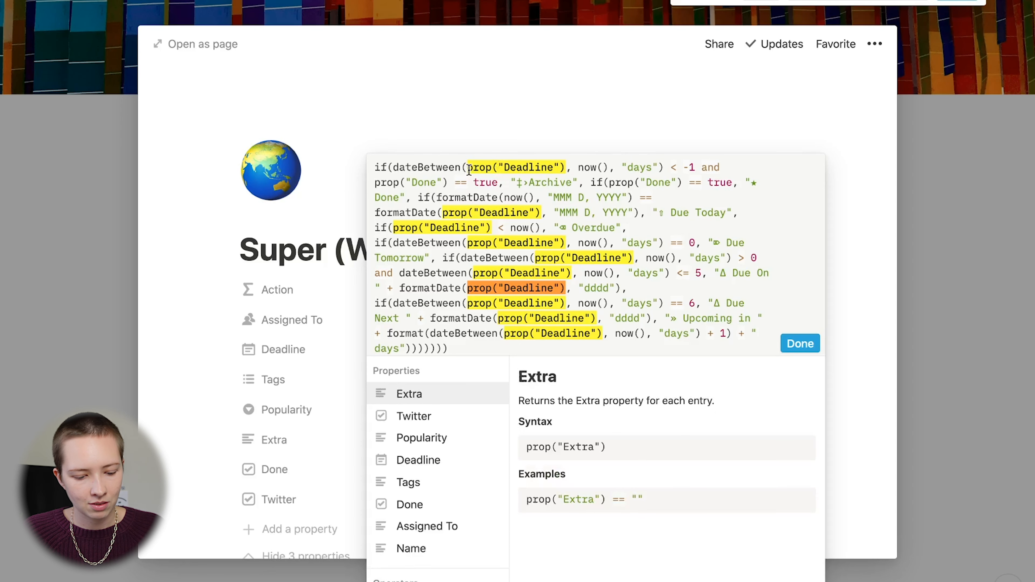
{"action": "type", "text": "end("}
{"action": "key", "text": "Right"}
{"action": "type", "text": ")"}
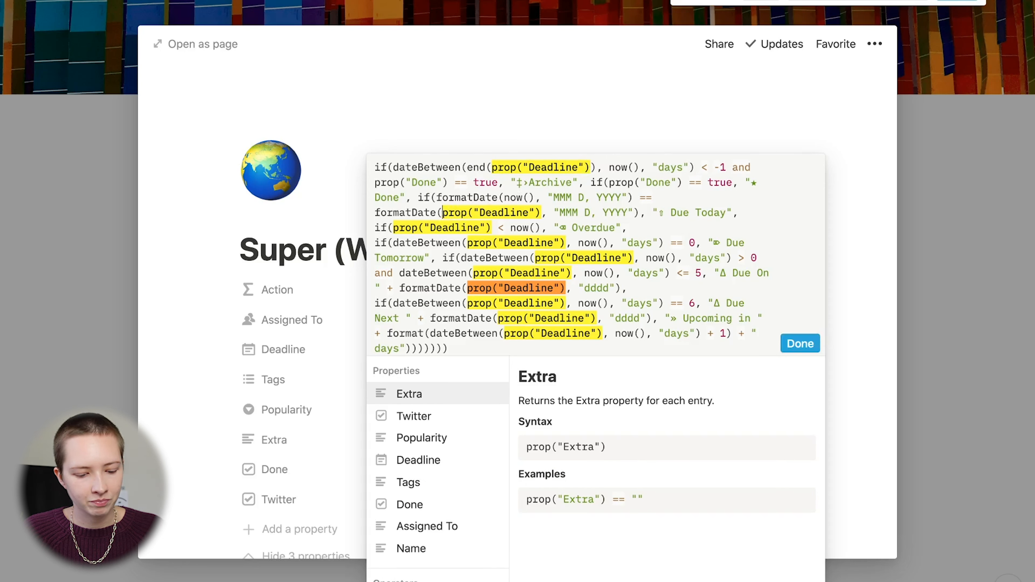
Wrap prop("Deadline") in end() in the formula's Due Today and Overdue conditions
{"action": "type", "text": "end("}
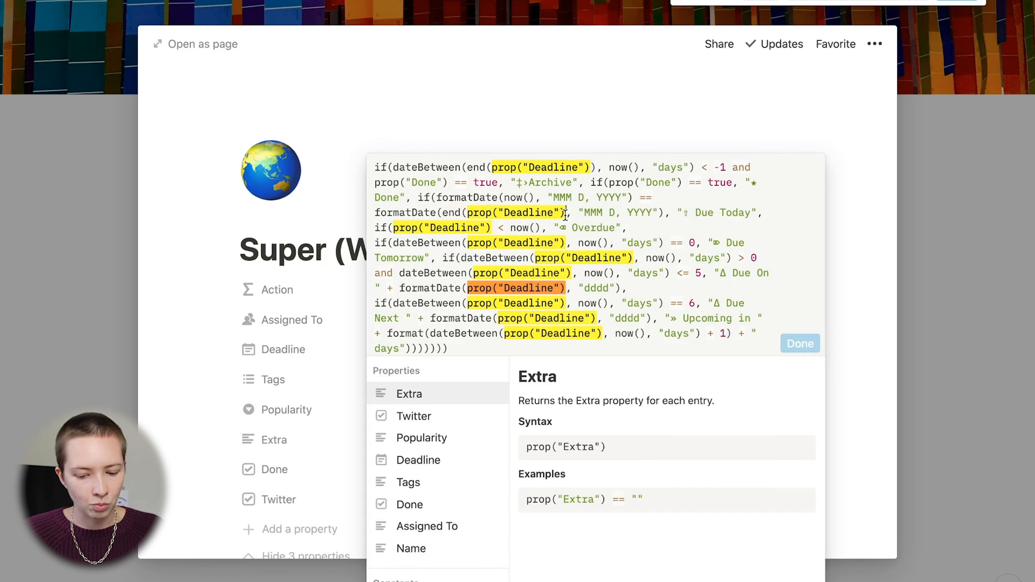
{"action": "type", "text": ")"}
{"action": "left_click", "coordinate": [394, 227]}
{"action": "type", "text": "end"}
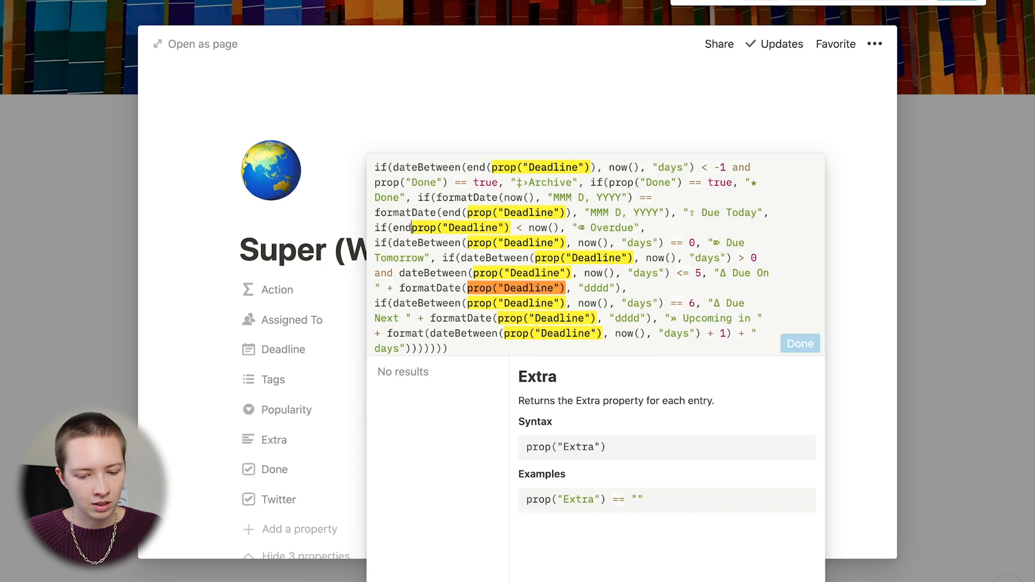
{"action": "type", "text": "("}
{"action": "left_click", "coordinate": [513, 230]}
{"action": "type", "text": ")"}
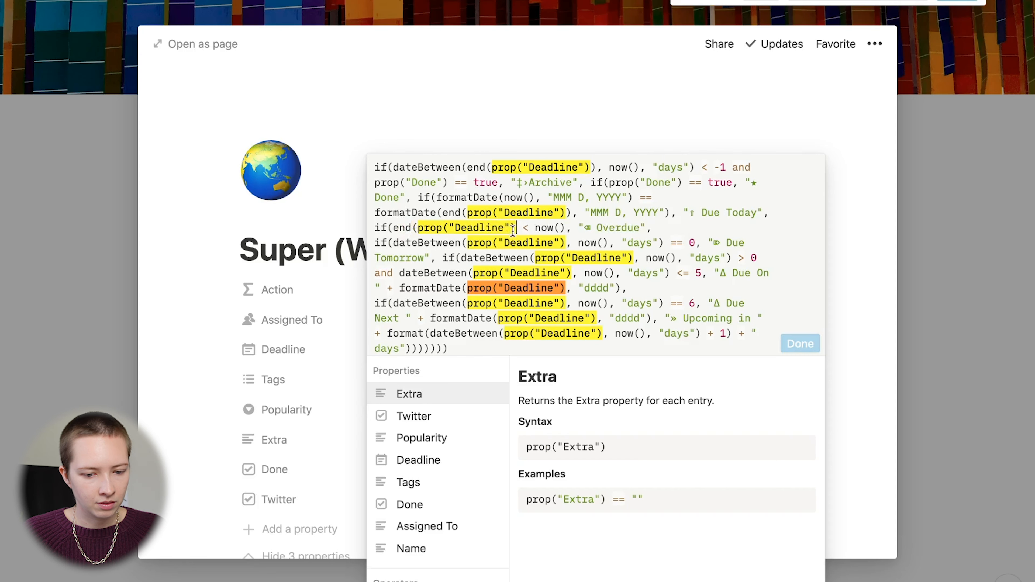
{"action": "type", "text": ")"}
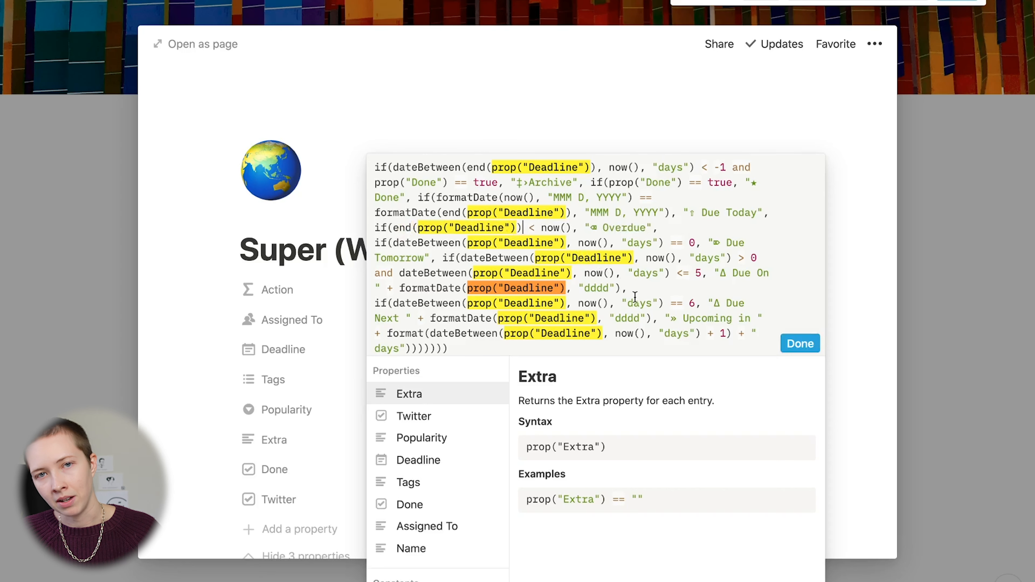